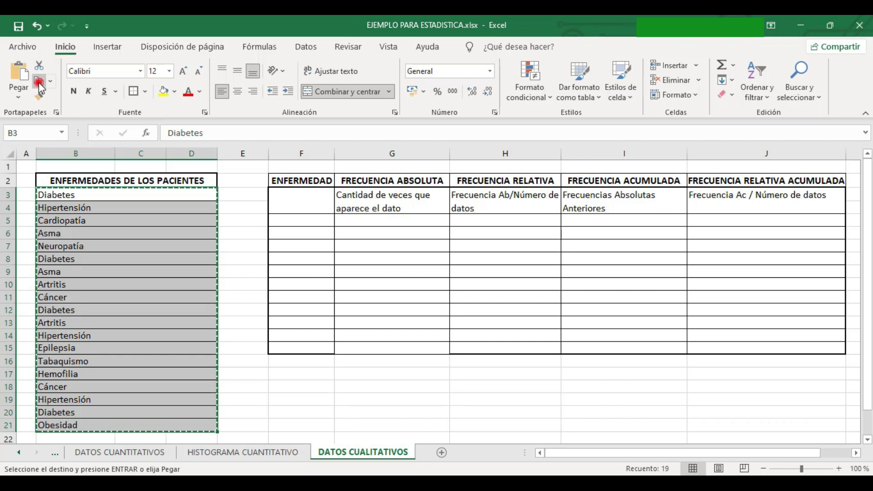
- Paste the copied patient disease list into the ENFERMEDAD column starting at cell F5
left_click(297, 221)
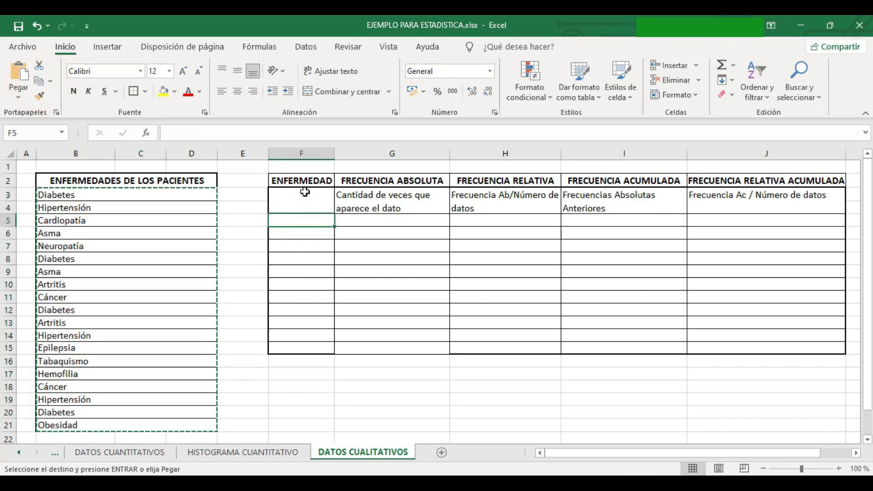
left_click(18, 74)
left_click_drag(289, 222, 485, 412)
key("Escape")
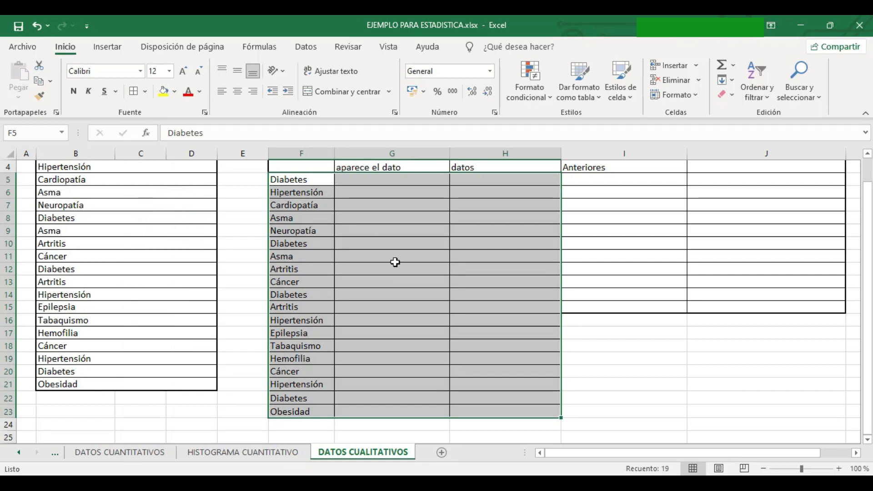
- Remove the duplicate diseases from F5:F23, continuing with the current selection only and treating the data as having no headers
left_click_drag(291, 178, 320, 411)
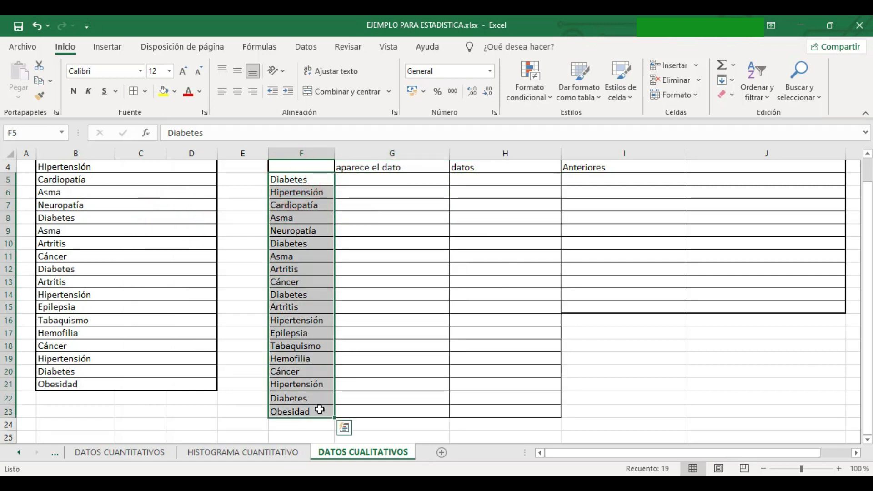
left_click(307, 53)
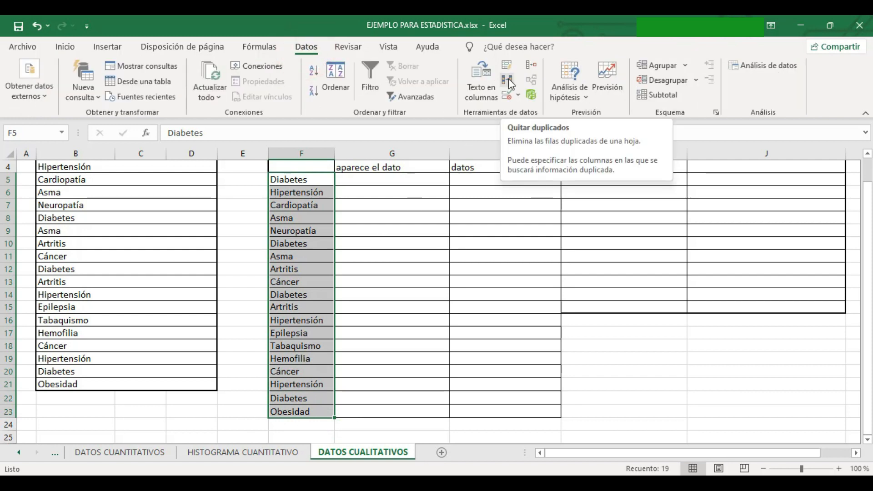
left_click(509, 82)
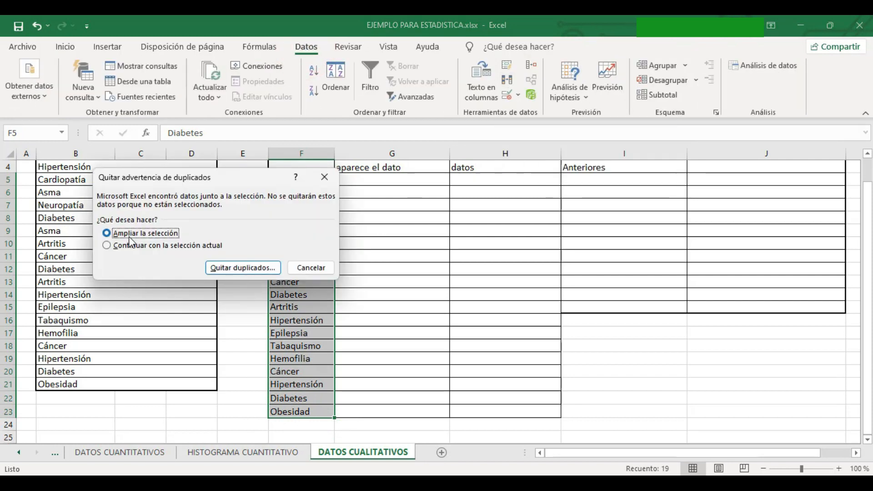
left_click(108, 246)
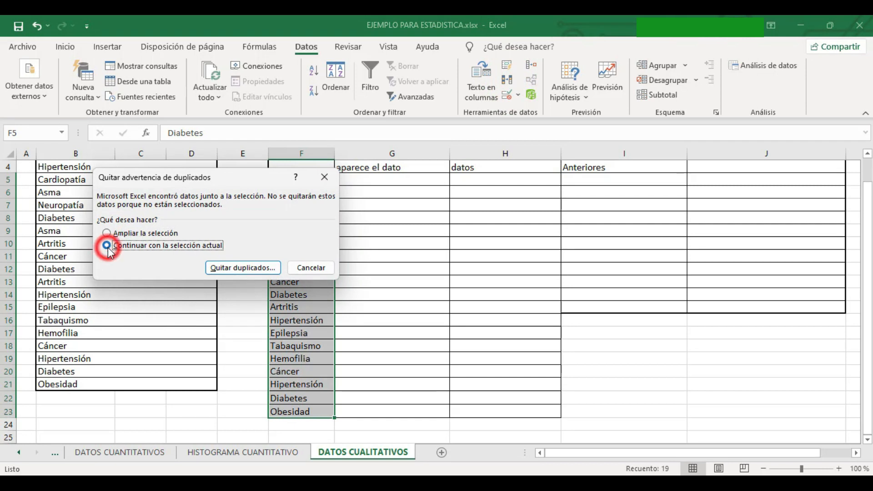
left_click(266, 270)
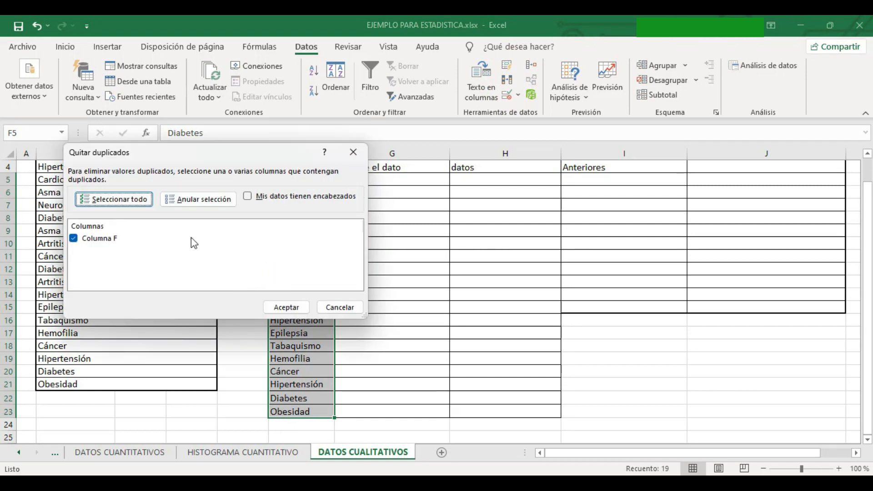
left_click(295, 306)
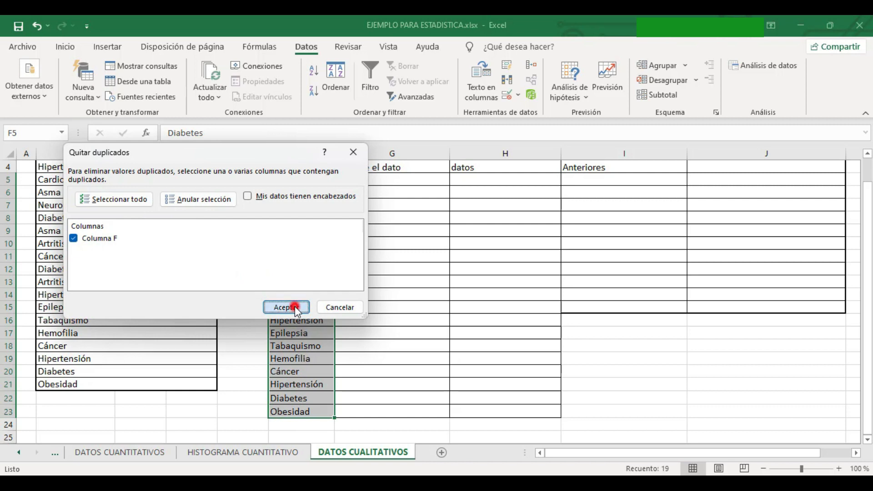
left_click(443, 288)
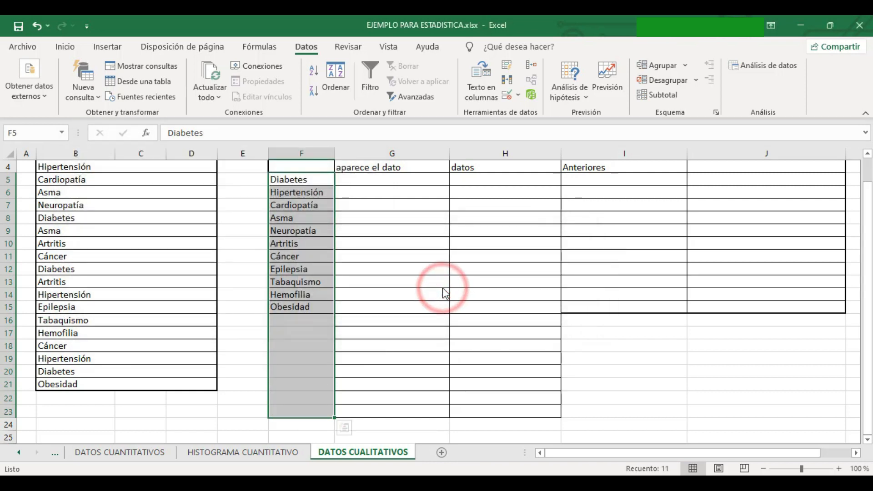
- Remove all borders from the leftover empty cells G16:H23 below the frequency table
left_click_drag(371, 321, 489, 412)
left_click(65, 46)
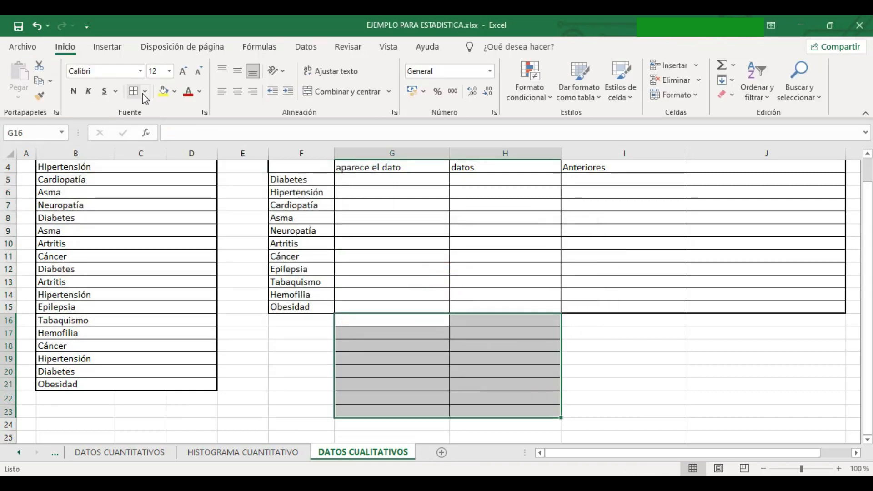
left_click(145, 91)
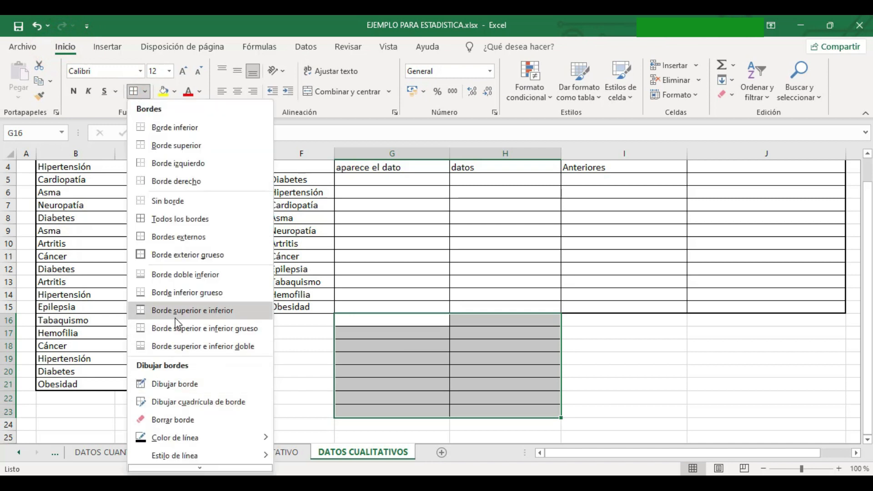
left_click(157, 196)
left_click(317, 323)
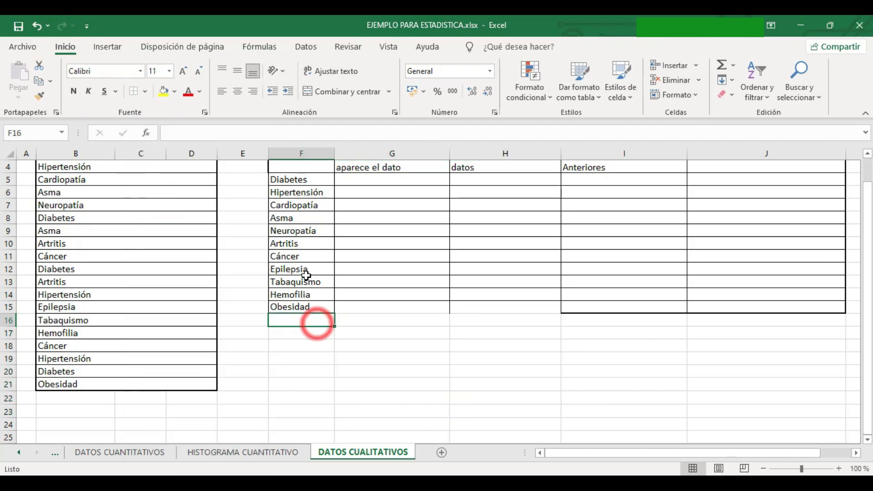
- Apply a thick outside border around the whole frequency table, F2:J15
scroll(281, 202, "up", 1)
mouse_move(282, 181)
left_mouse_down()
mouse_move(757, 298)
mouse_move(771, 345)
left_mouse_up()
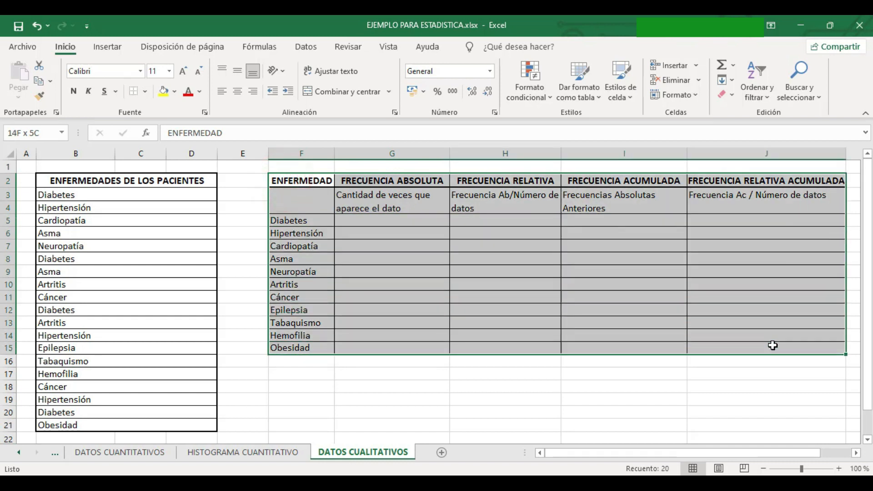
left_click(144, 91)
left_click(176, 255)
left_click(376, 390)
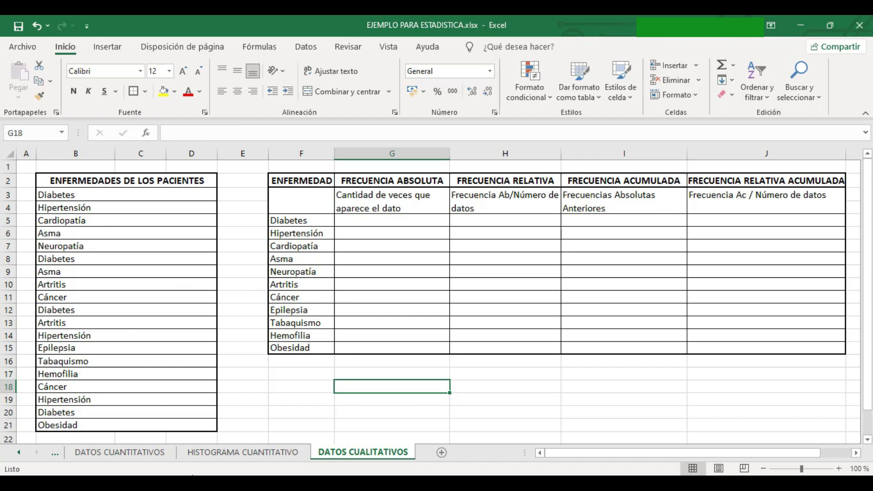
- Enter =CONTAR.SI(B3:D21;F5:F15) in G5 to count the absolute frequency of Diabetes
left_click(353, 223)
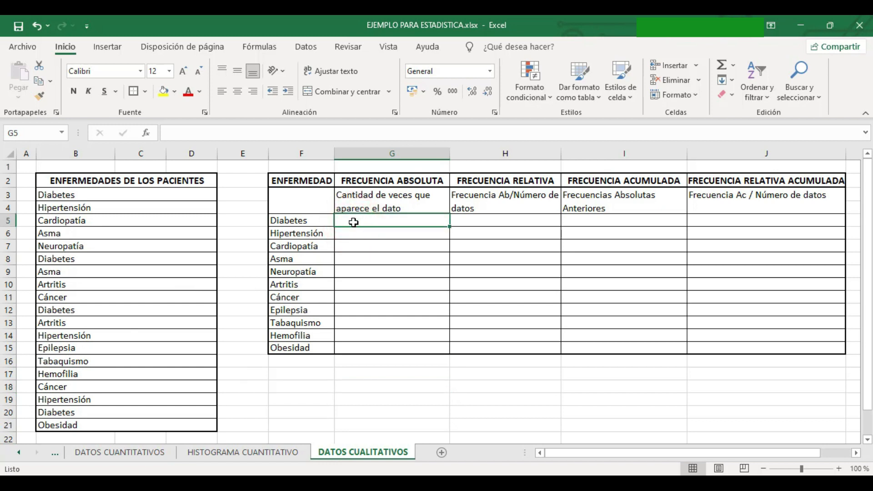
type("=")
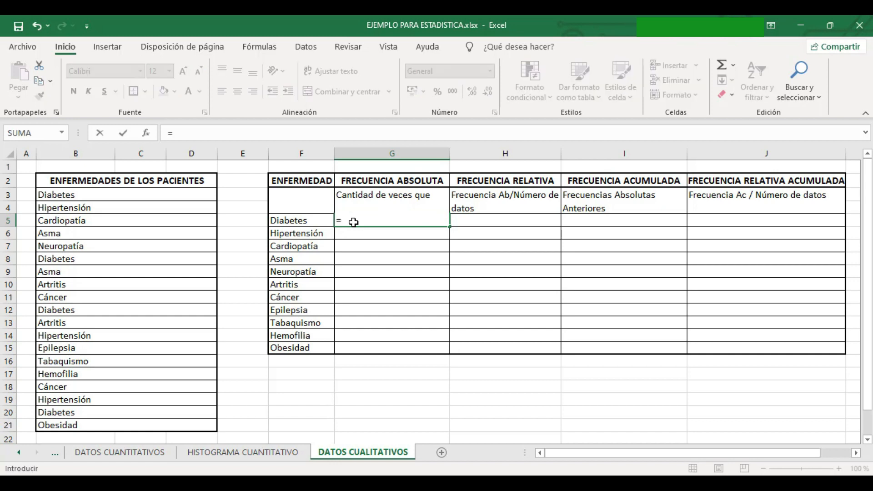
type("con")
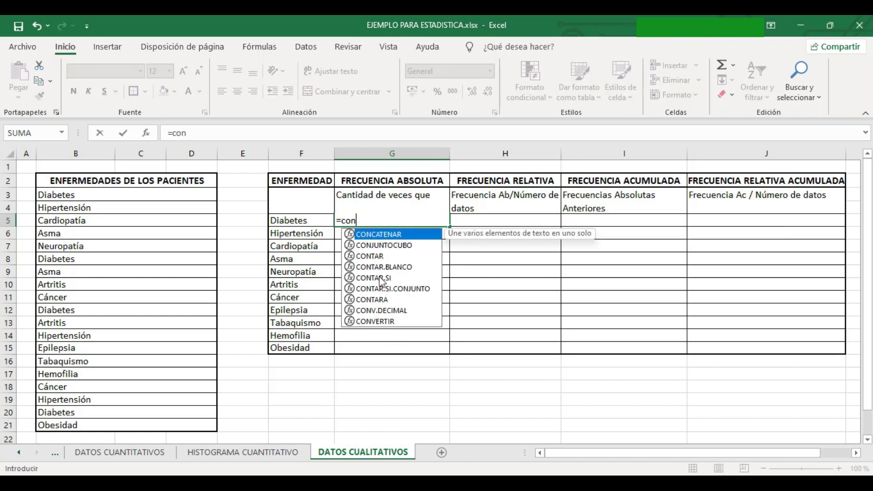
double_click(378, 276)
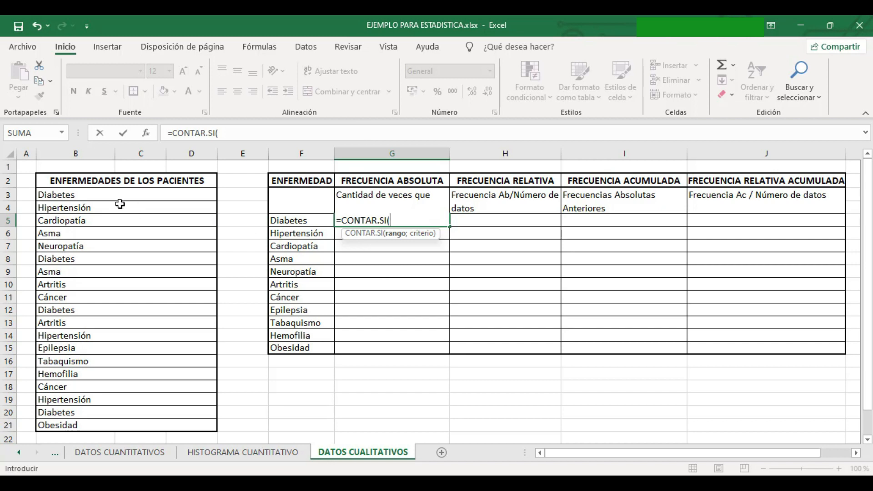
left_click_drag(117, 195, 122, 425)
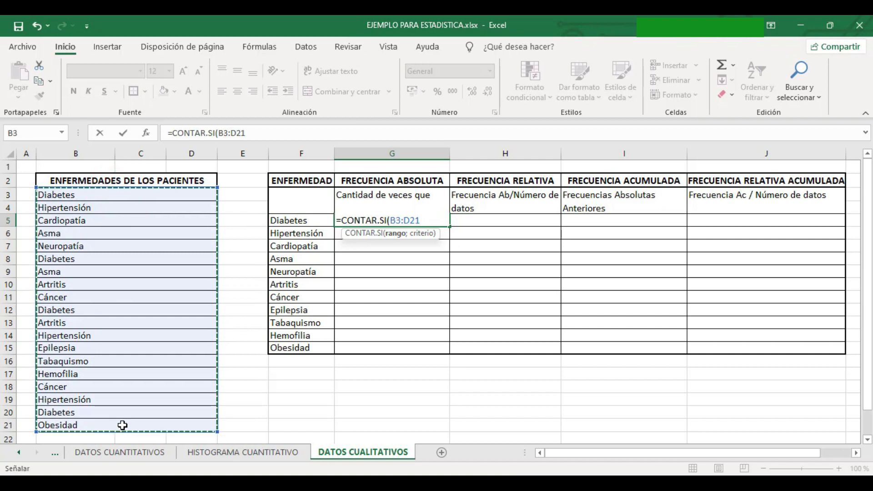
type(";")
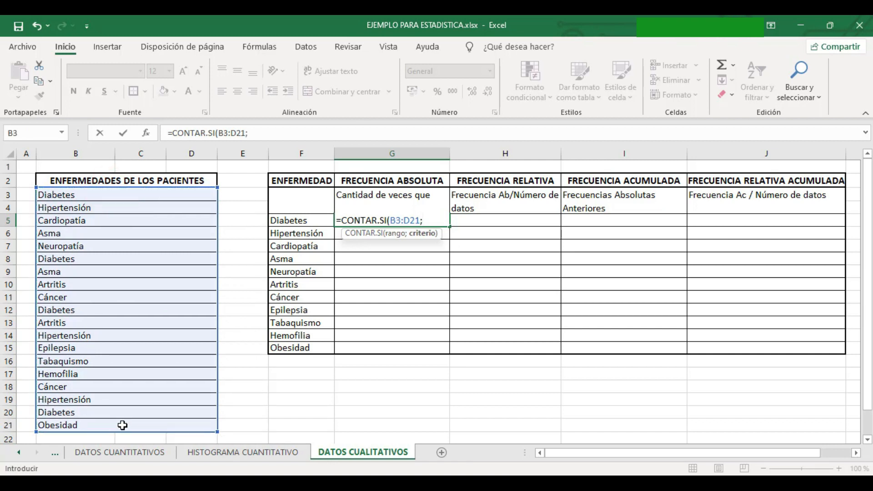
left_click_drag(286, 221, 294, 344)
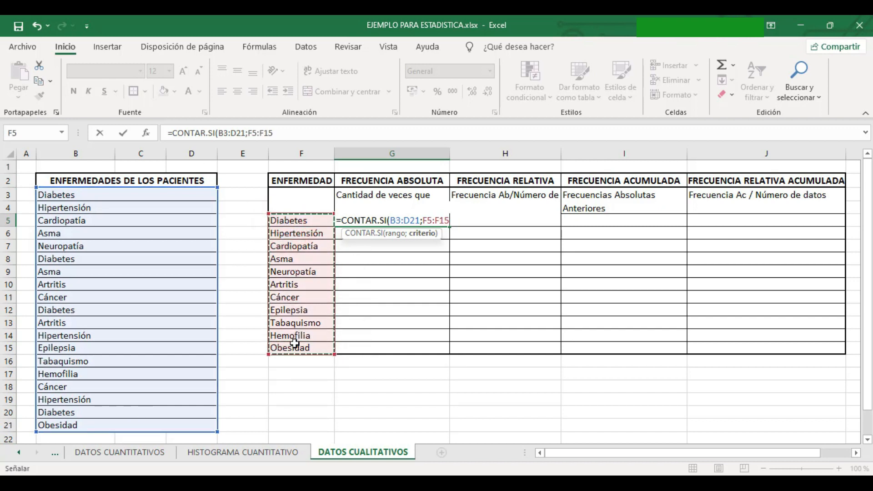
key("Return")
- Center the contents of G5:J15 horizontally and fill the G5 count formula down to G15
left_click_drag(391, 221, 751, 349)
left_click(236, 92)
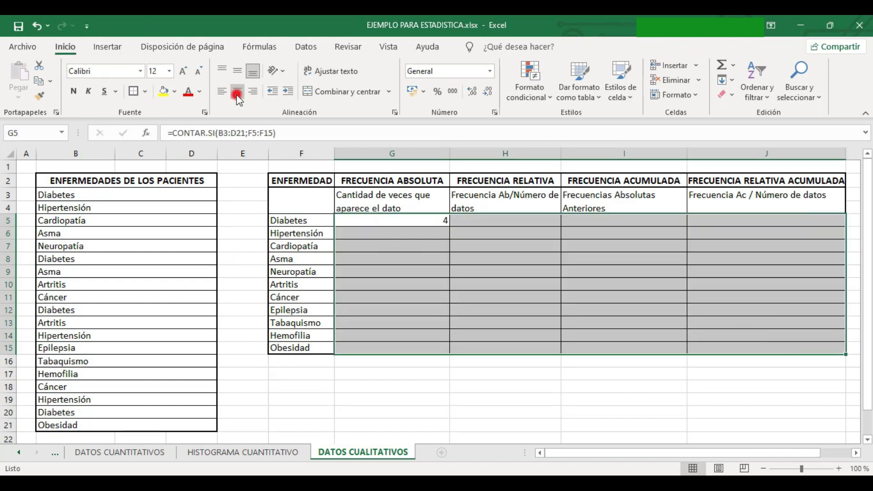
left_click(402, 233)
left_click(392, 221)
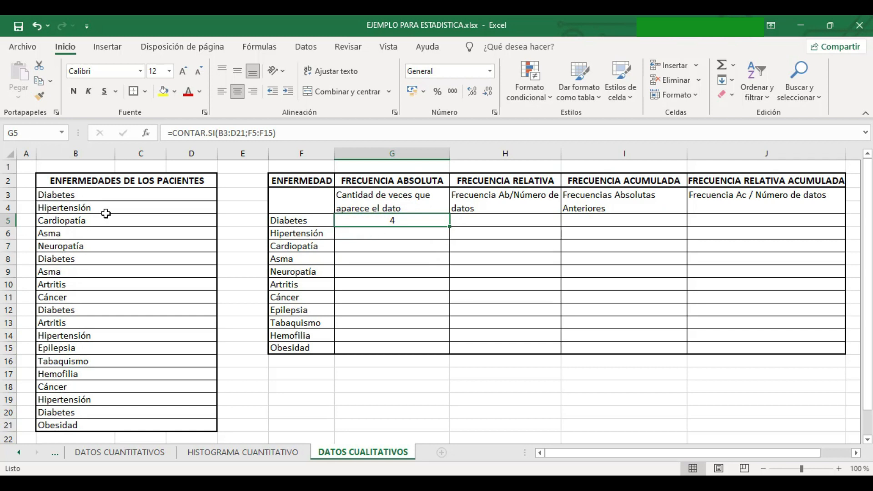
left_click_drag(449, 226, 430, 352)
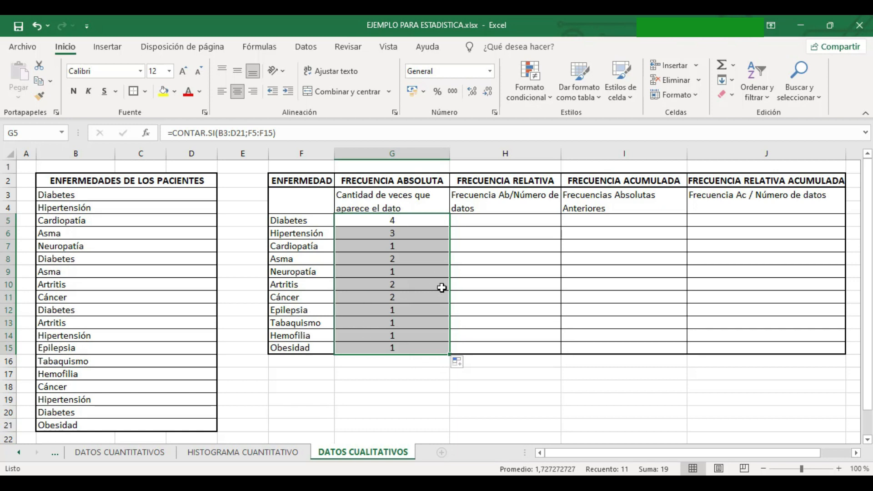
- Label F16 as TOTAL and enter a SUMA formula in G16 adding the absolute frequencies G5:G15
left_click(283, 363)
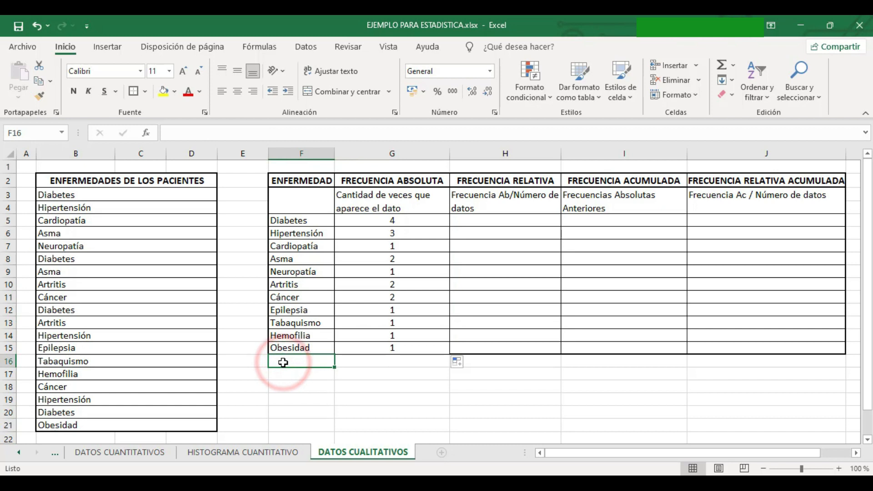
key("Caps_Lock")
type("TOTAL")
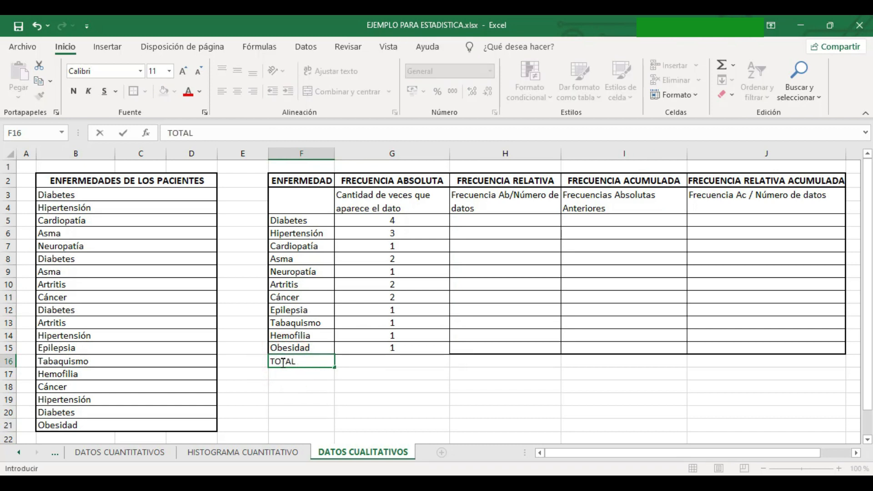
left_click(356, 363)
type("=SU")
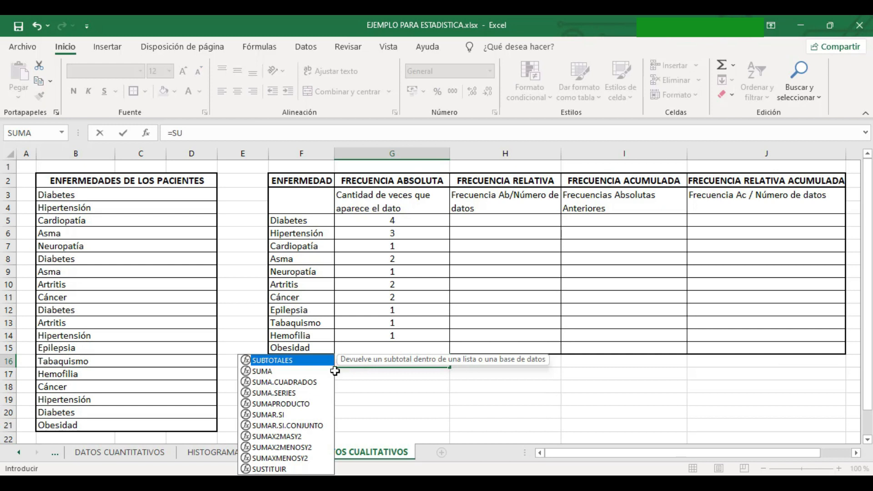
double_click(255, 371)
left_click_drag(393, 220, 406, 347)
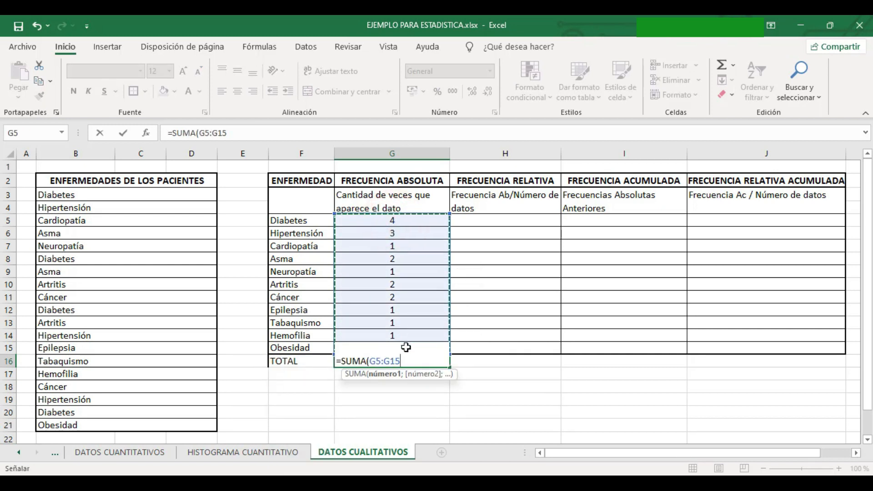
key("Return")
- Format the total row F16:J16 with centered bold text and a thick outside border
left_click(295, 364)
left_click_drag(295, 363, 769, 362)
left_click(237, 91)
left_click(74, 91)
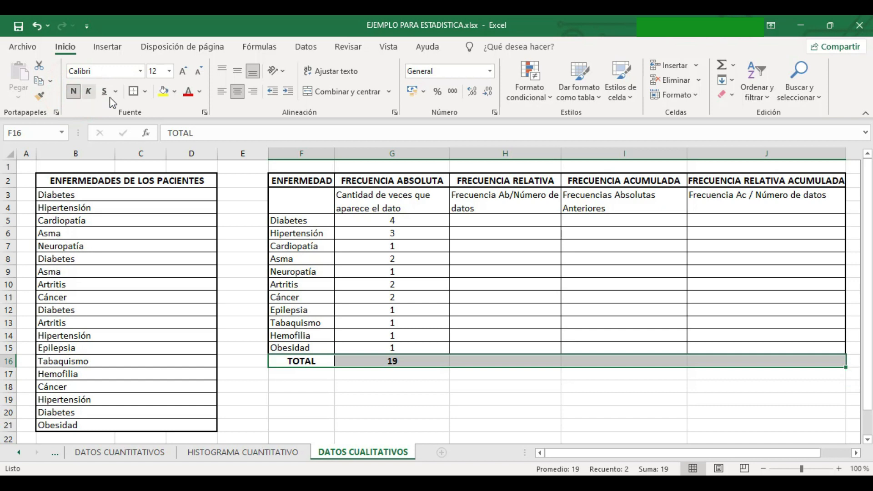
left_click(134, 94)
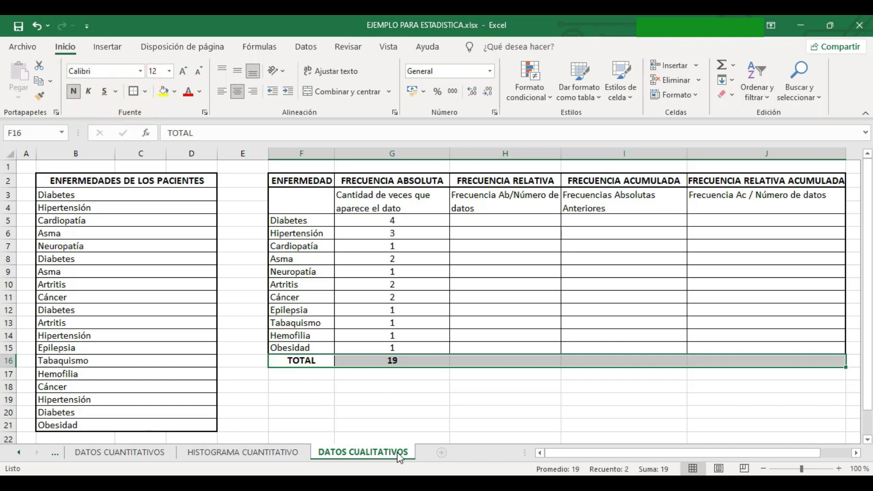
left_click(396, 374)
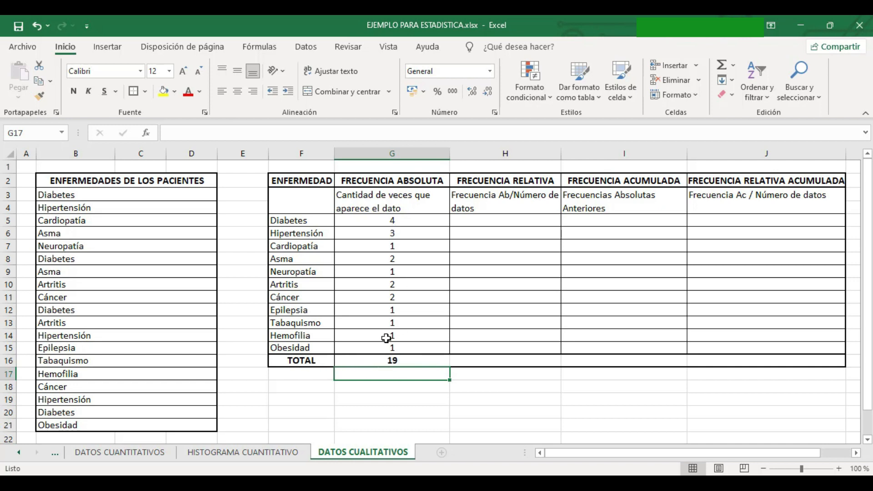
- Enter =G5/$G$16 in H5 for the relative frequency of Diabetes and fill the formula down to H15
left_click(495, 220)
type("=")
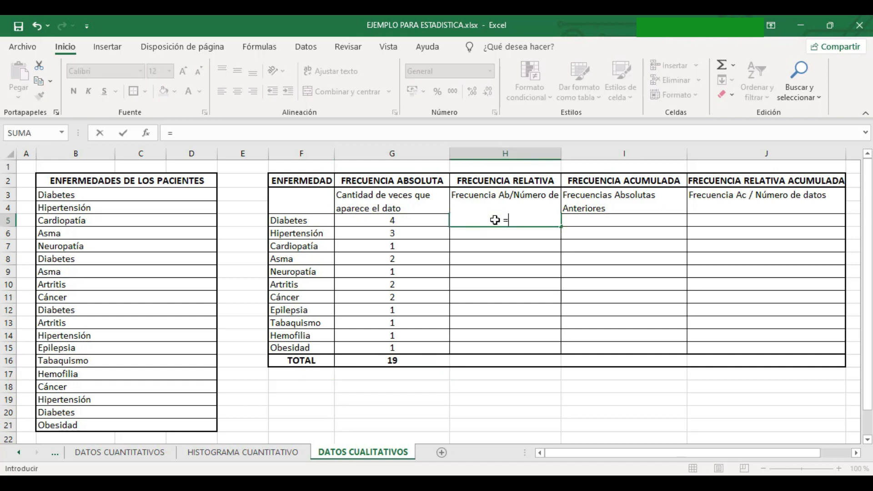
left_click(405, 221)
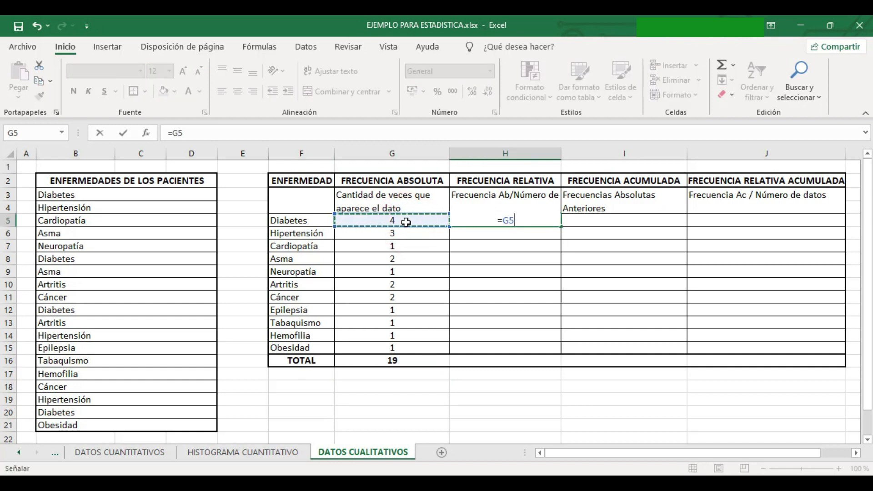
type("/")
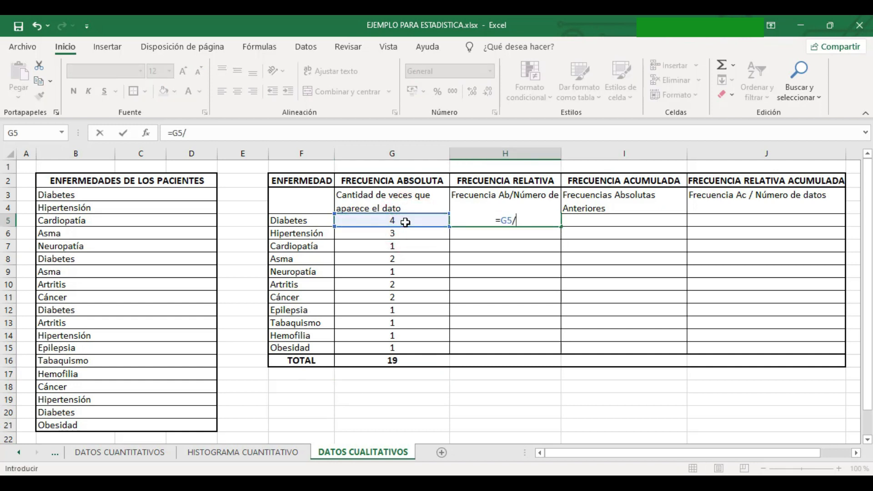
left_click(389, 361)
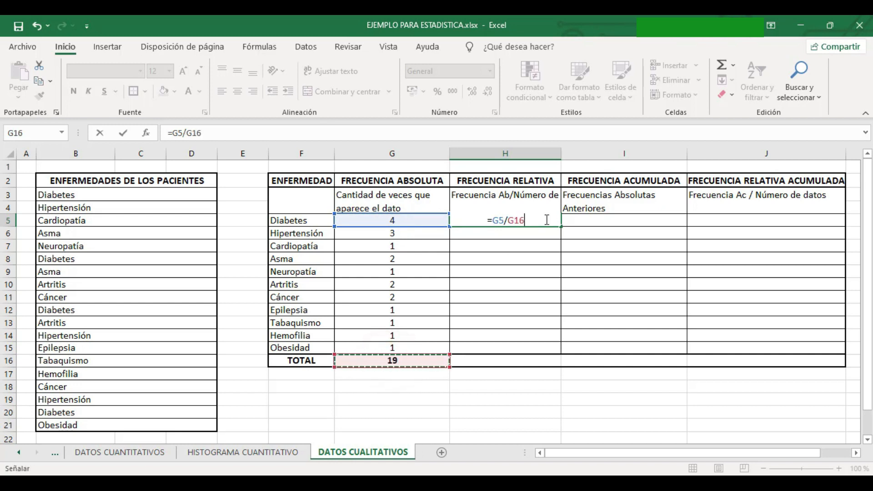
left_click_drag(526, 220, 512, 221)
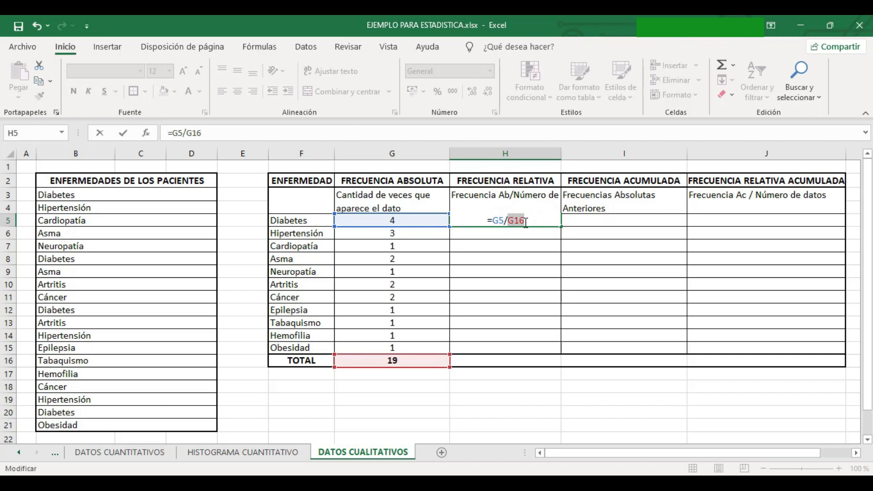
key("F4")
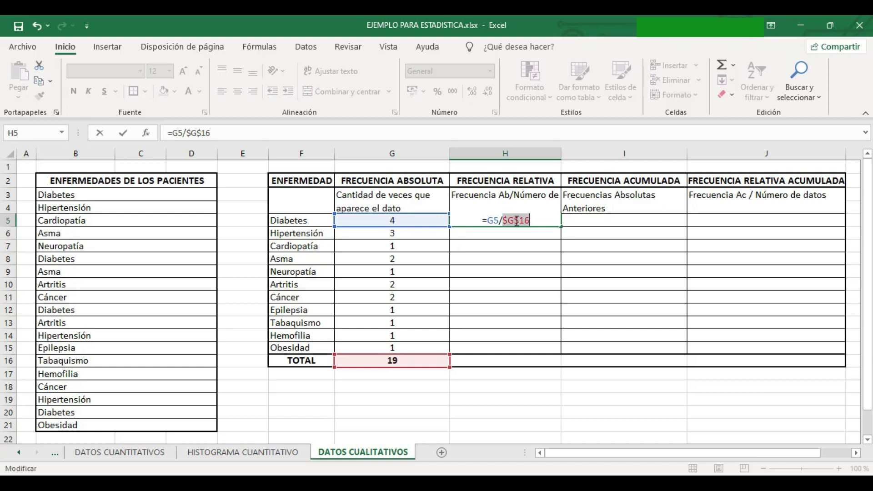
key("Return")
left_click(490, 223)
left_click_drag(562, 227, 564, 357)
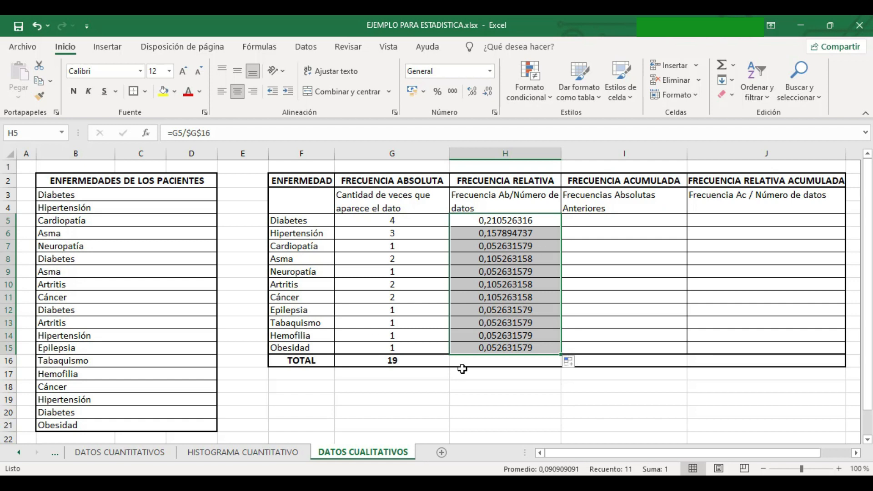
- Fill the SUMA total formula from G16 across the TOTAL row to J16
left_click(492, 361)
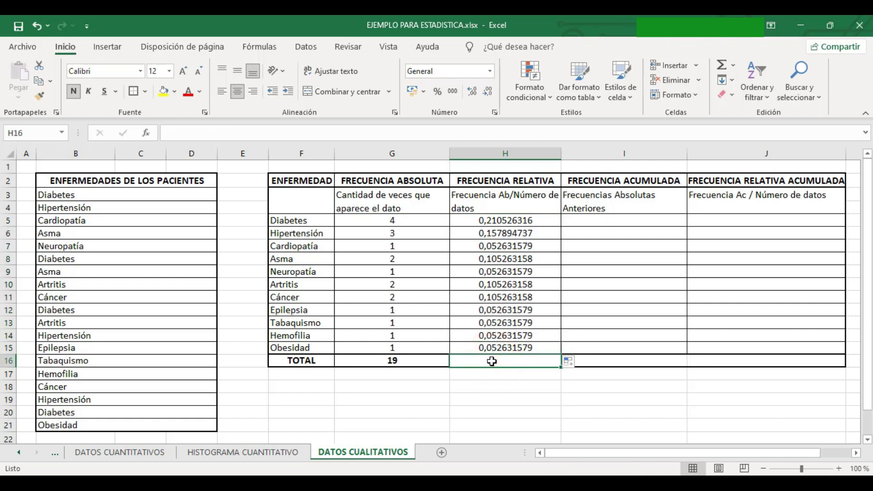
left_click(402, 360)
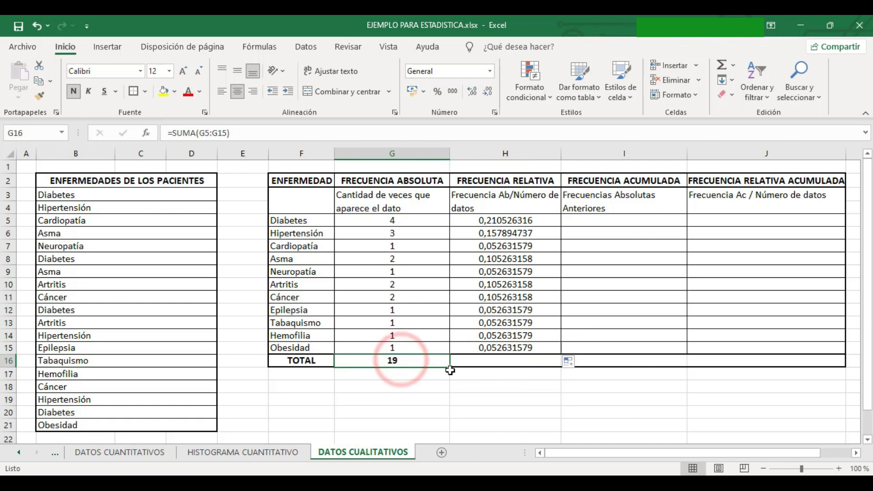
left_click_drag(449, 367, 769, 362)
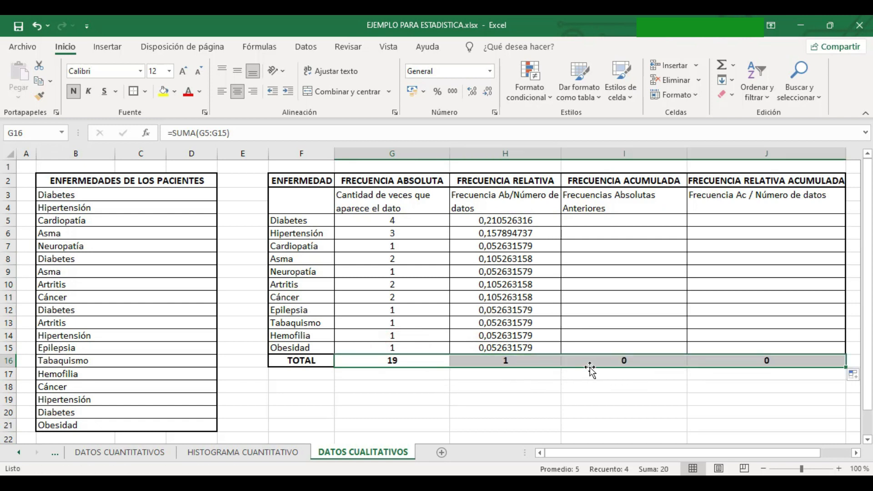
- Enter =G5 in I5 as the first cumulative frequency
left_click(610, 223)
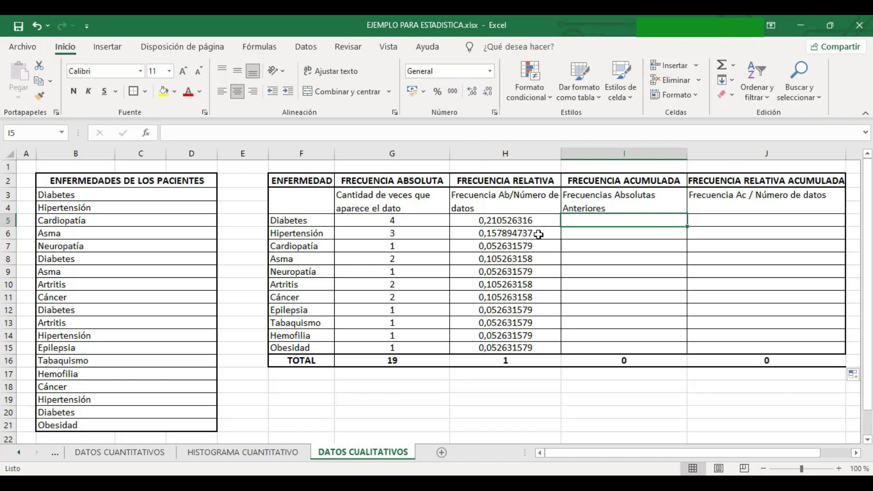
type("=")
left_click(379, 222)
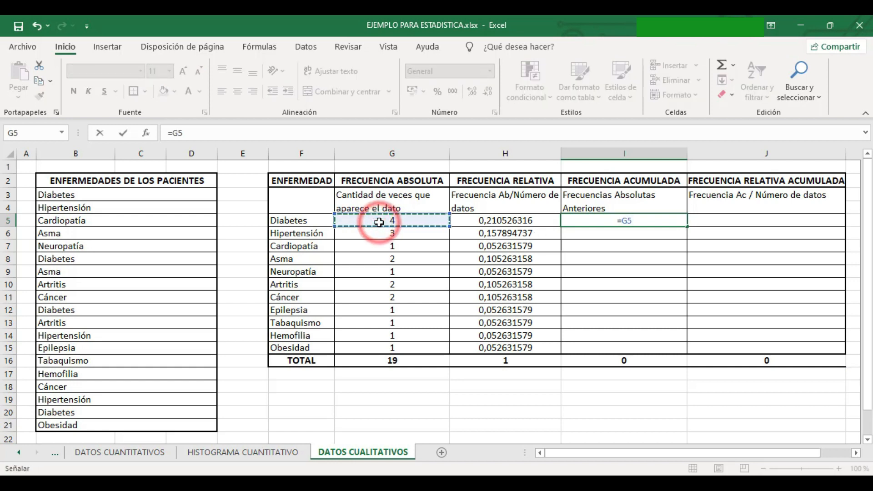
key("Return")
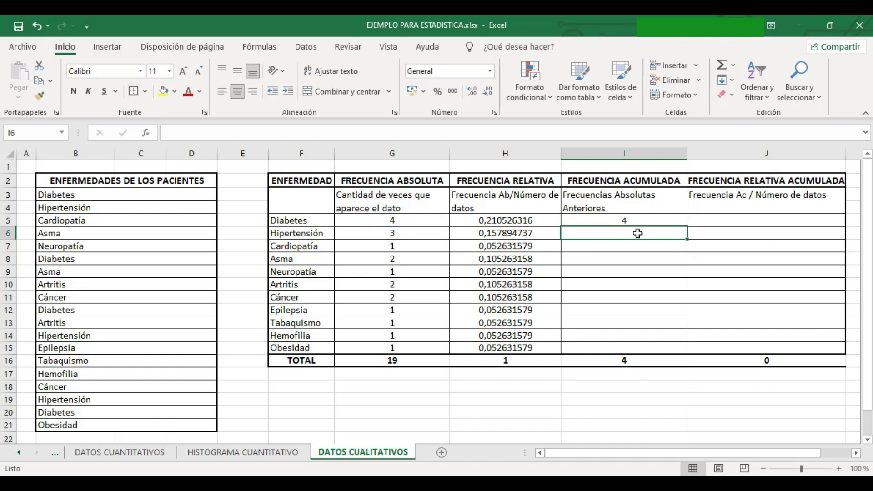
- Enter =I5+G6 in I6 for the cumulative frequency of Hipertensión and fill the formula down to I15
type("=")
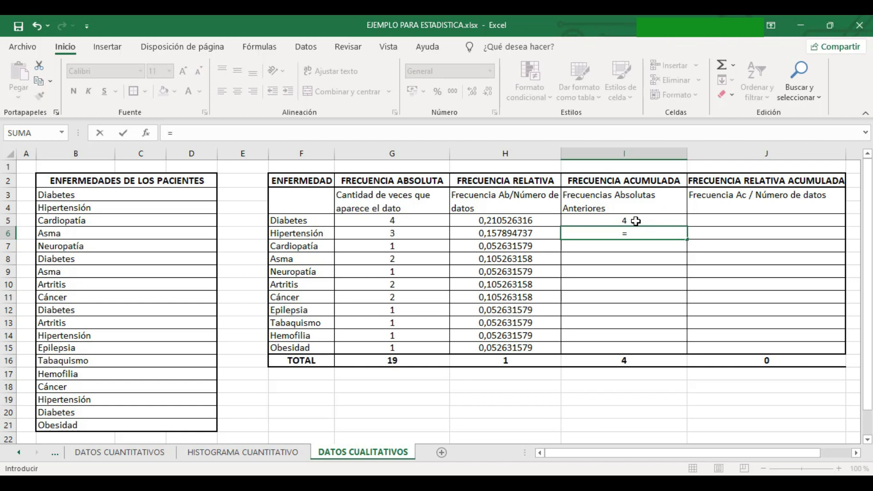
left_click(636, 221)
type("+")
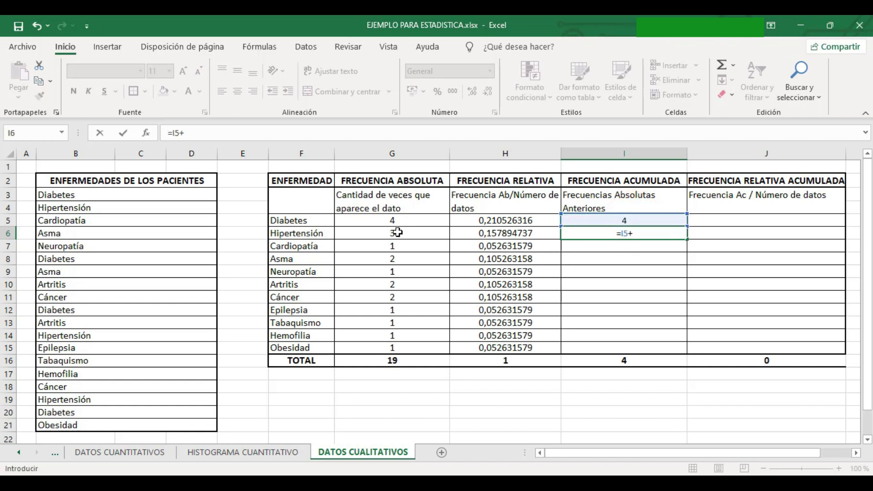
left_click(398, 232)
key("Return")
left_click(646, 233)
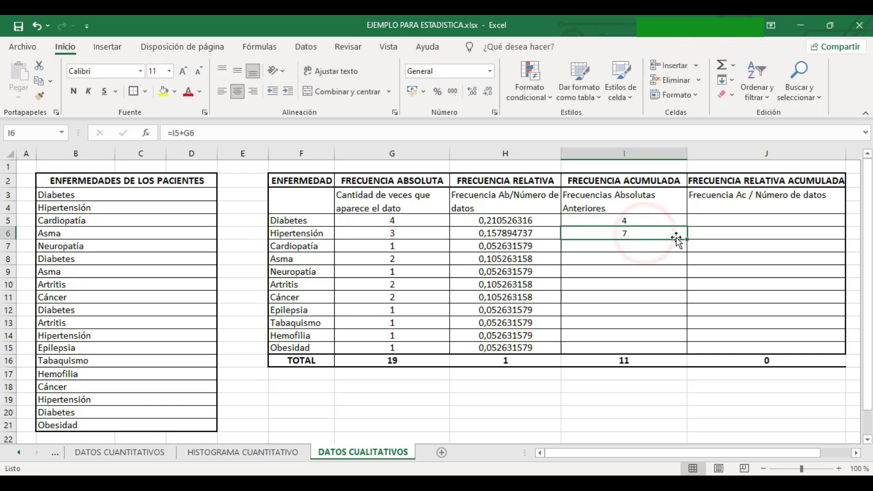
left_click_drag(687, 239, 673, 355)
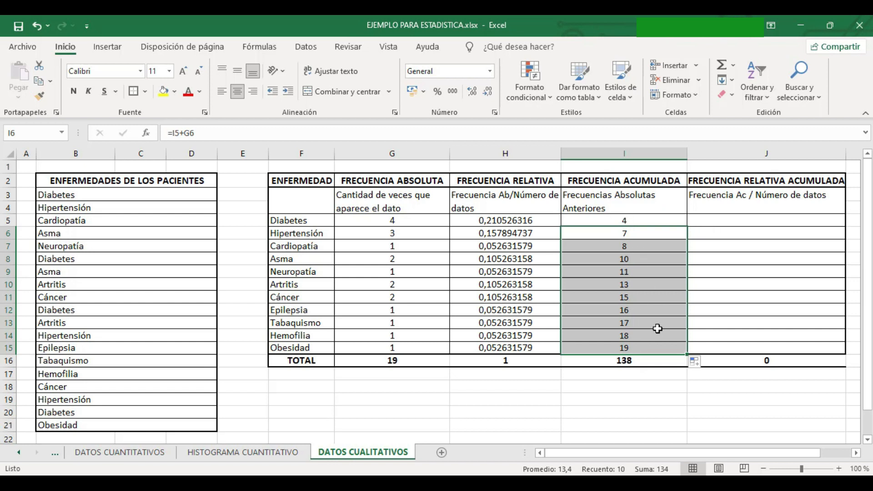
left_click(646, 349)
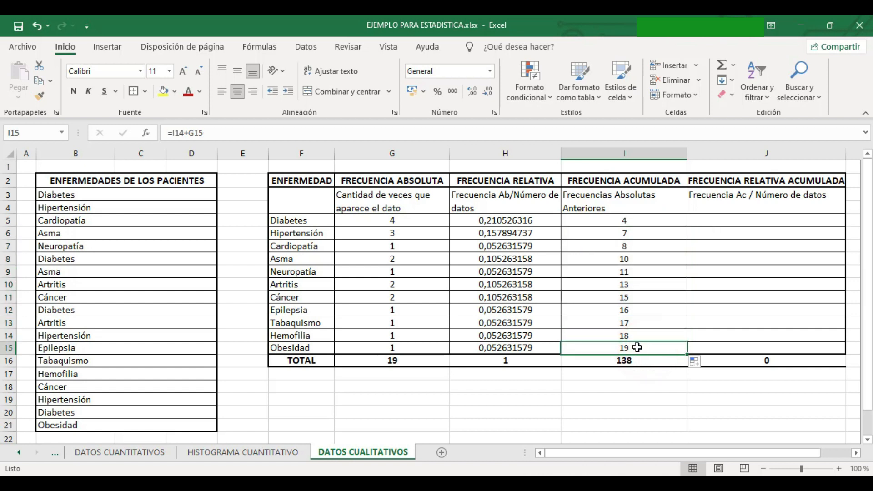
left_click(409, 362)
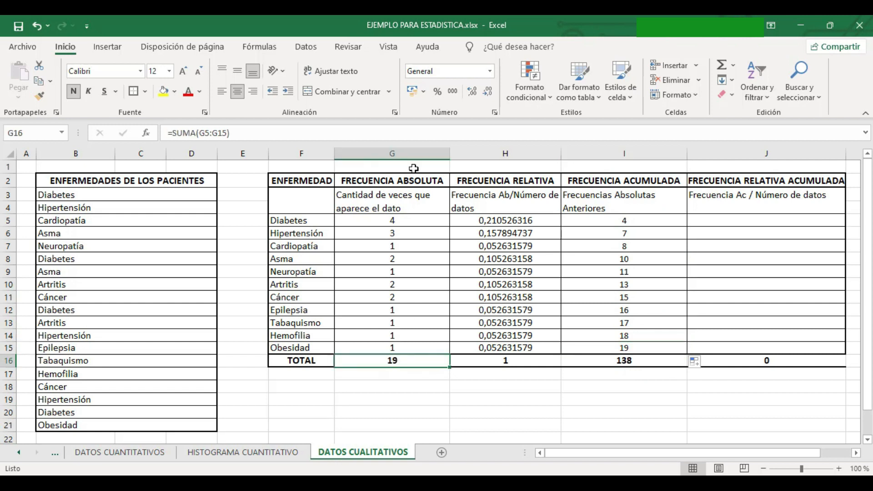
- Enter =I5/$G$16 in J5 for the relative cumulative frequency and fill the formula down to J15
left_click(714, 224)
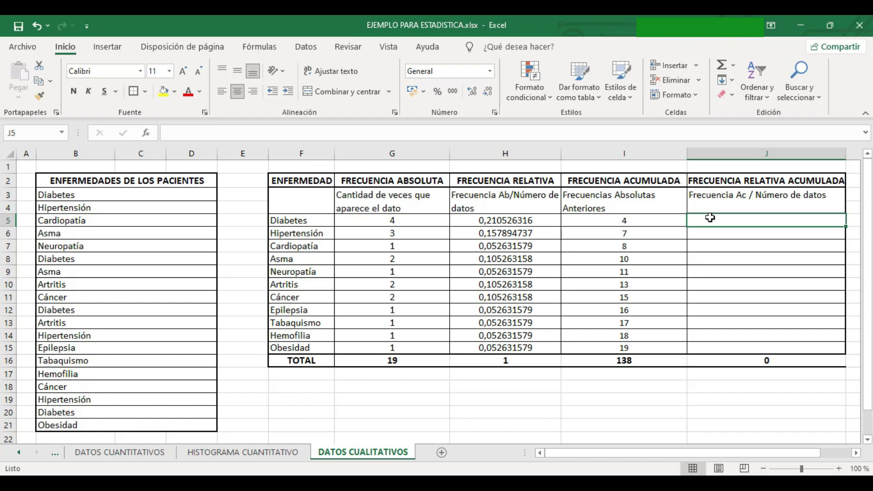
type("=")
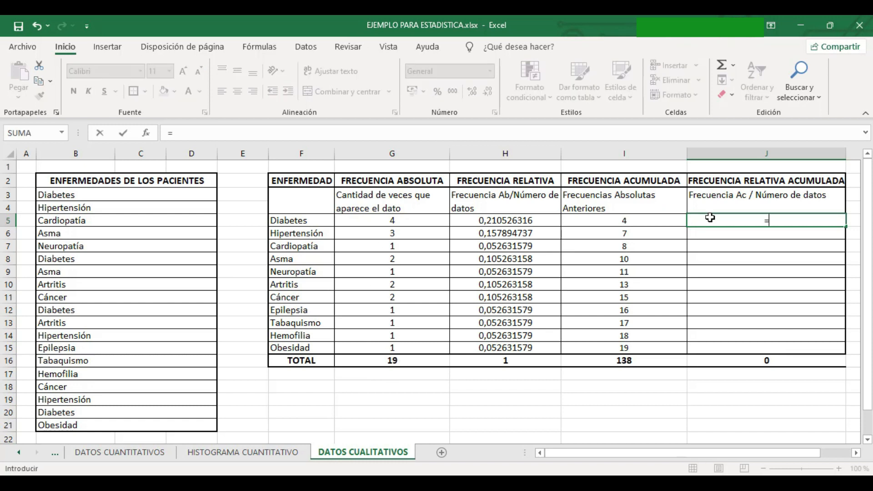
left_click(605, 221)
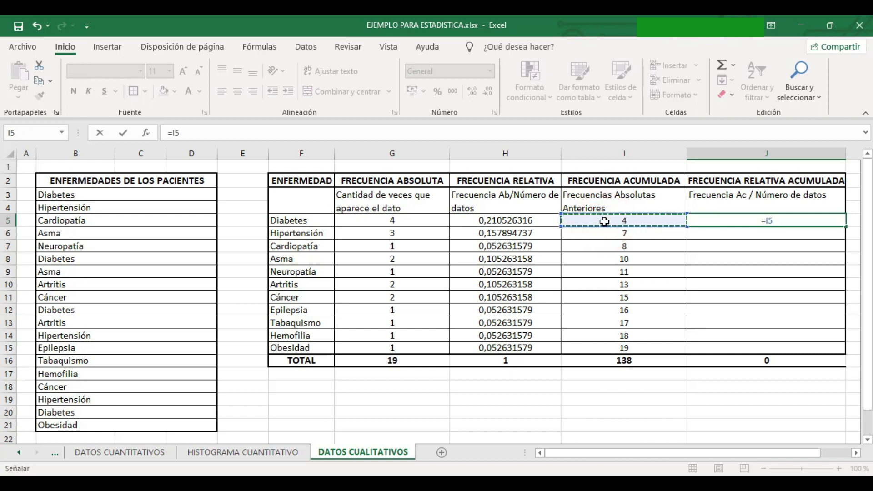
type("/")
left_click(417, 363)
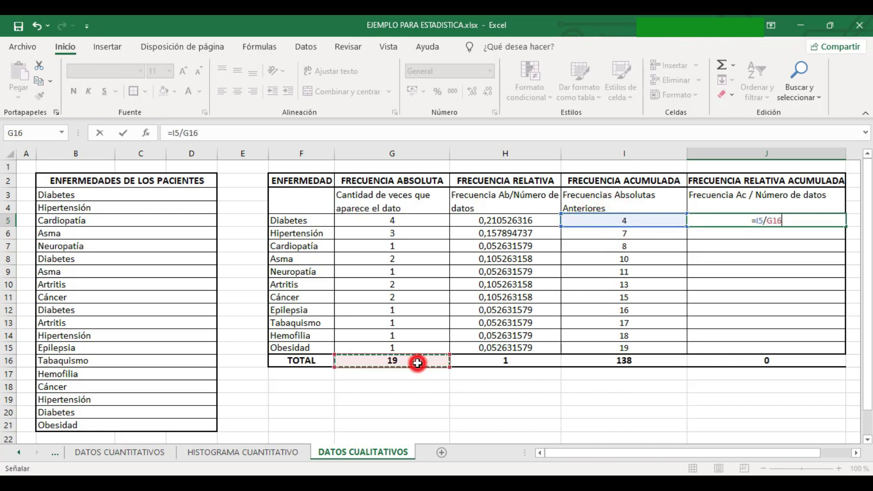
left_click_drag(786, 222, 767, 220)
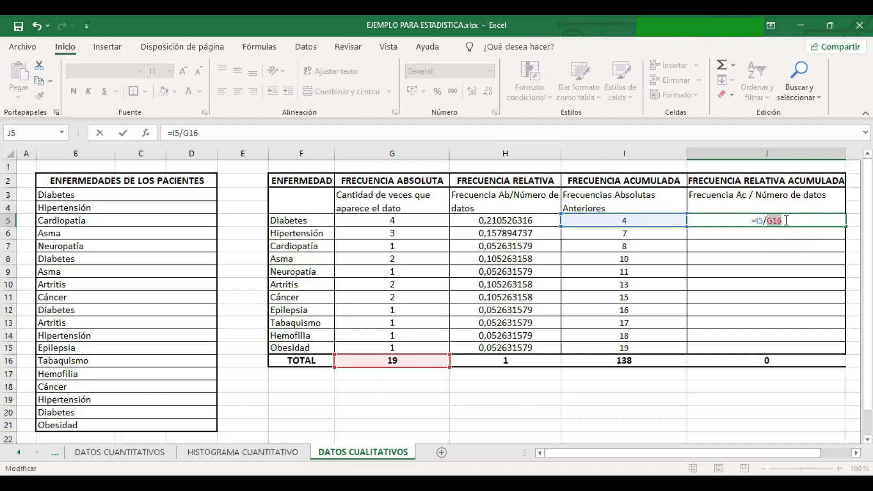
key("F4")
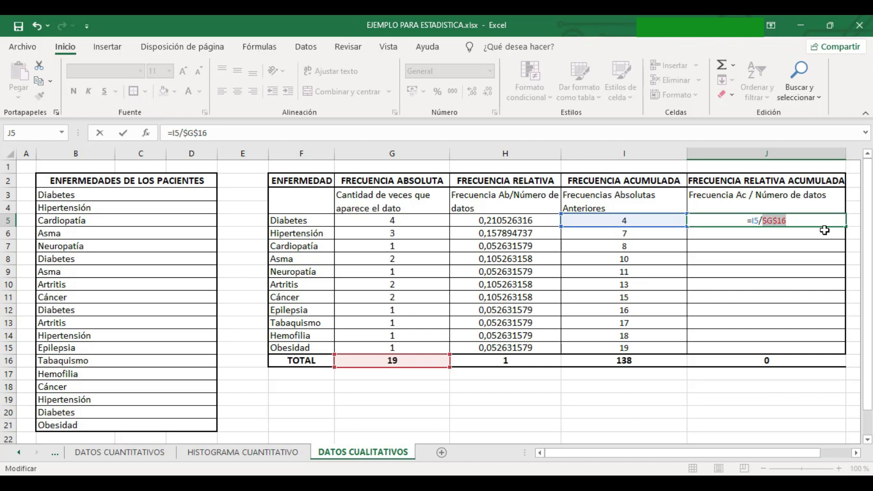
key("Return")
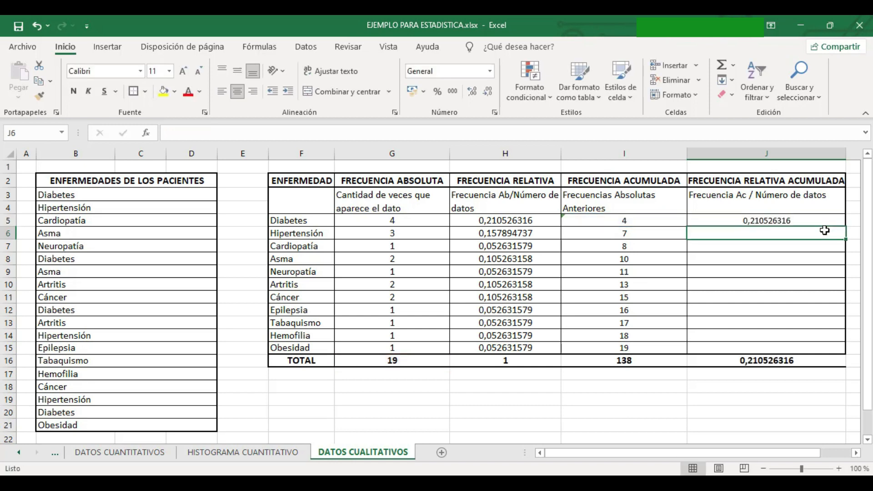
left_click(757, 222)
left_click_drag(846, 227, 829, 348)
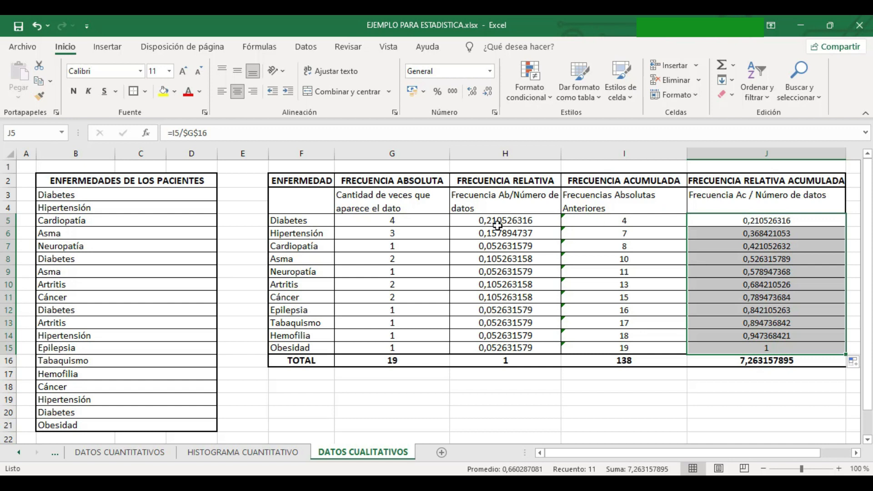
- Format the relative frequencies H5:H15 and the relative cumulative frequencies J5:J15 as percentages
left_click_drag(500, 222, 523, 349)
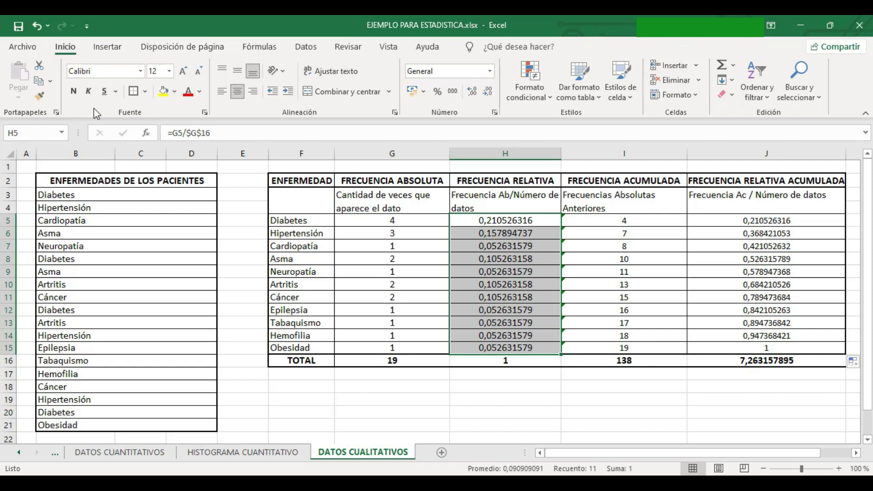
left_click(438, 92)
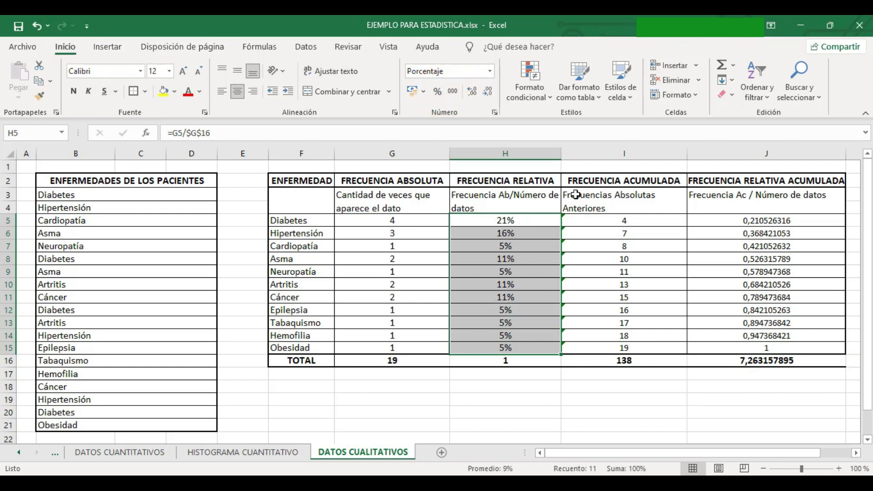
left_click_drag(762, 221, 757, 348)
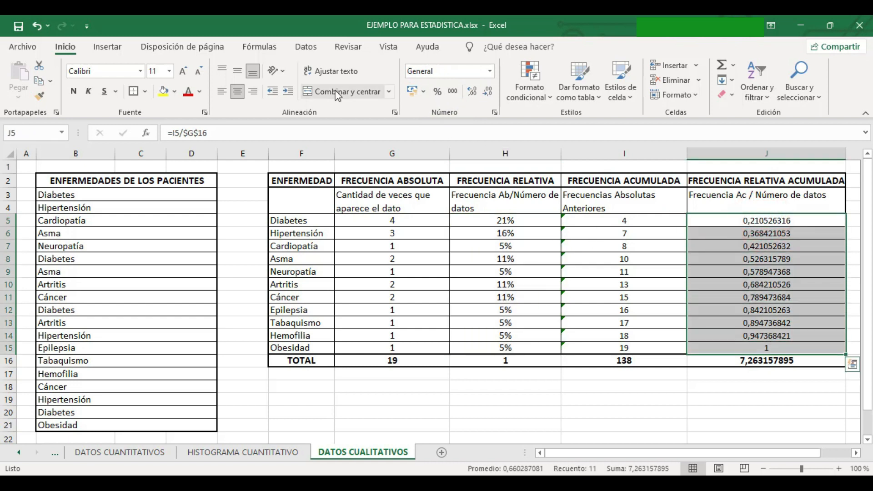
left_click(438, 93)
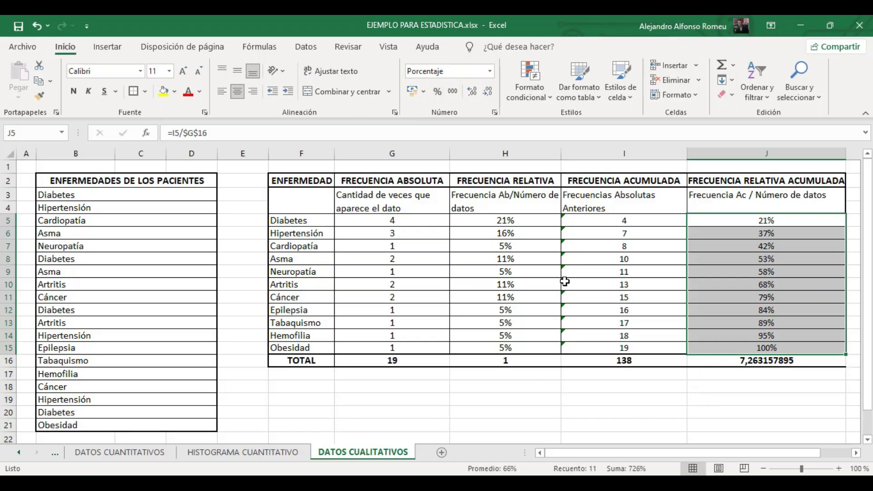